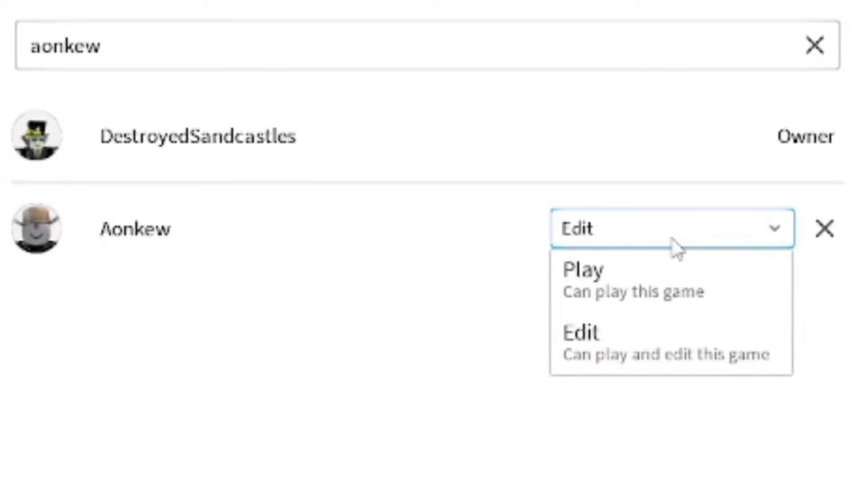
- Close Aonkew's Edit access dropdown and go to the Create page's My Games tab
{"action": "left_click", "coordinate": [645, 244]}
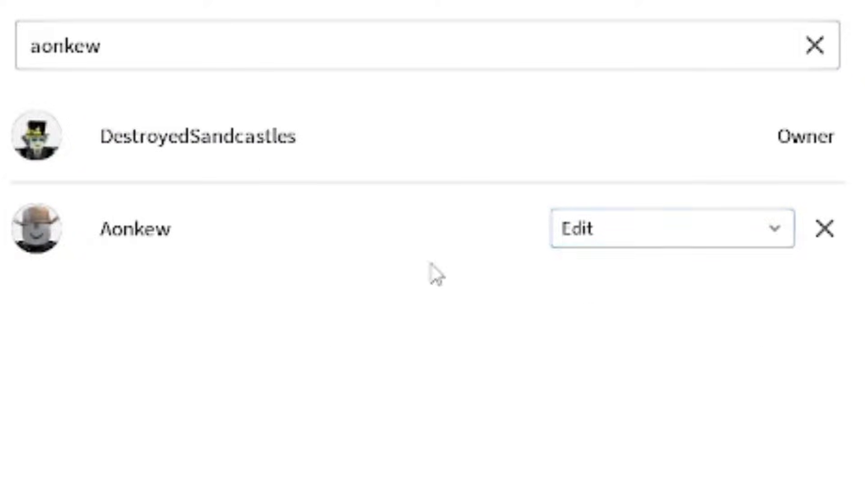
{"action": "left_click", "coordinate": [146, 43]}
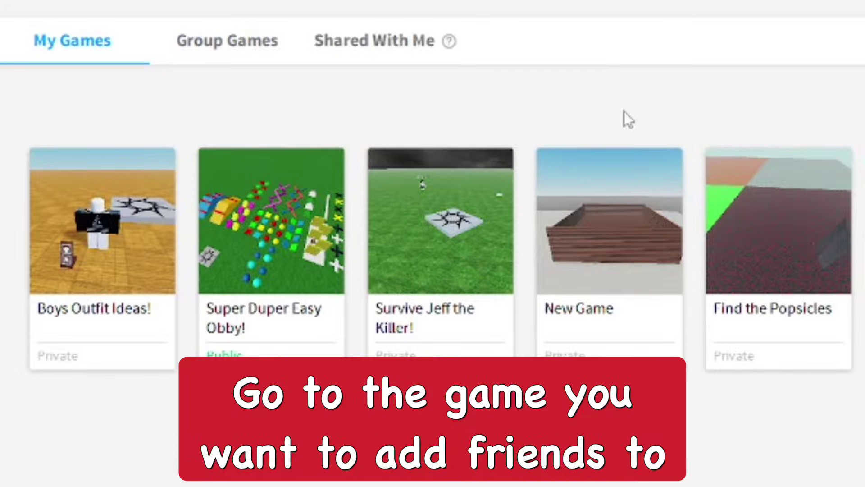
{"action": "mouse_move", "coordinate": [414, 203]}
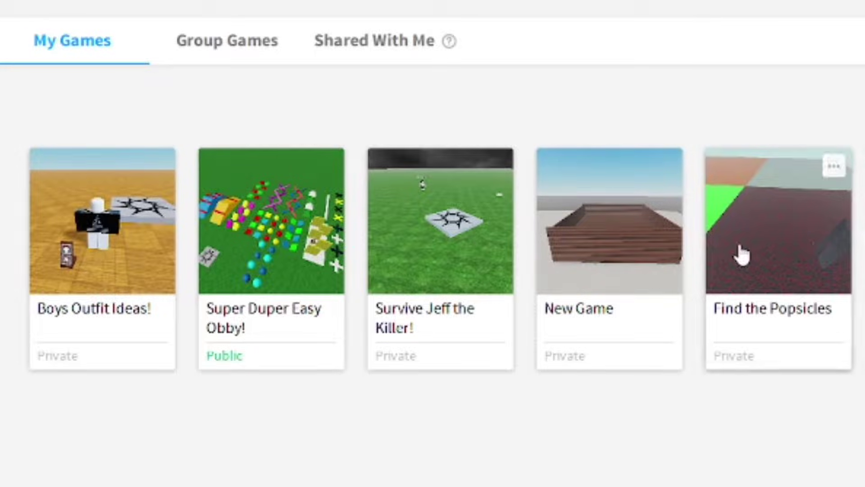
{"action": "mouse_move", "coordinate": [414, 184]}
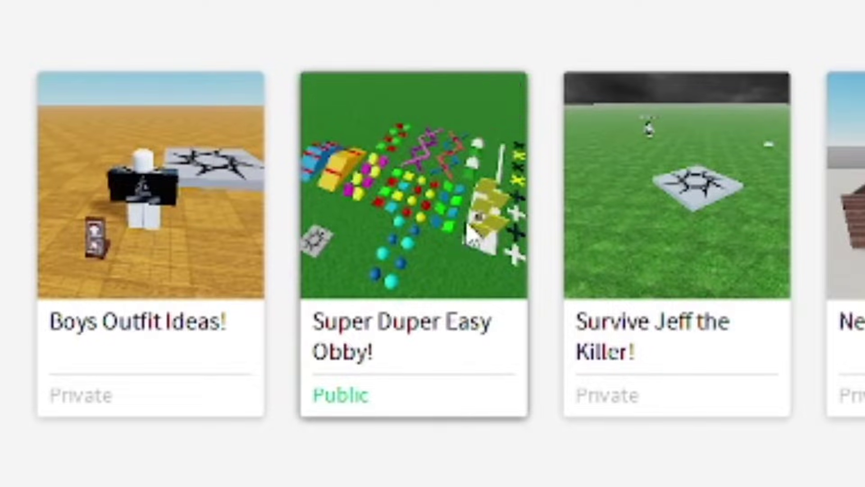
- Open the Super Duper Easy Obby! game card for editing
{"action": "left_click", "coordinate": [468, 218]}
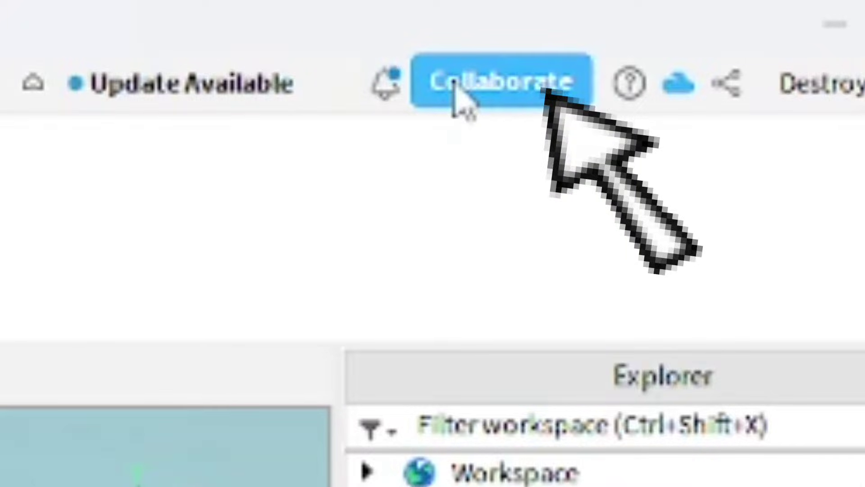
{"action": "left_click", "coordinate": [460, 95]}
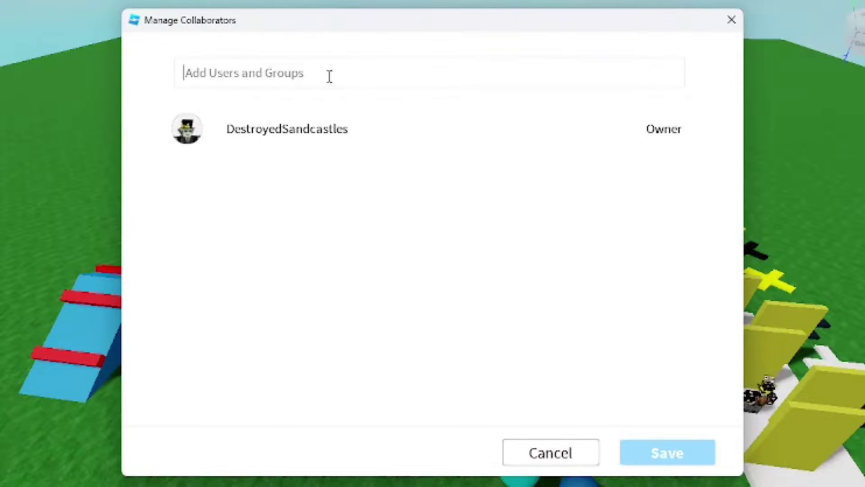
{"action": "type", "text": "a"}
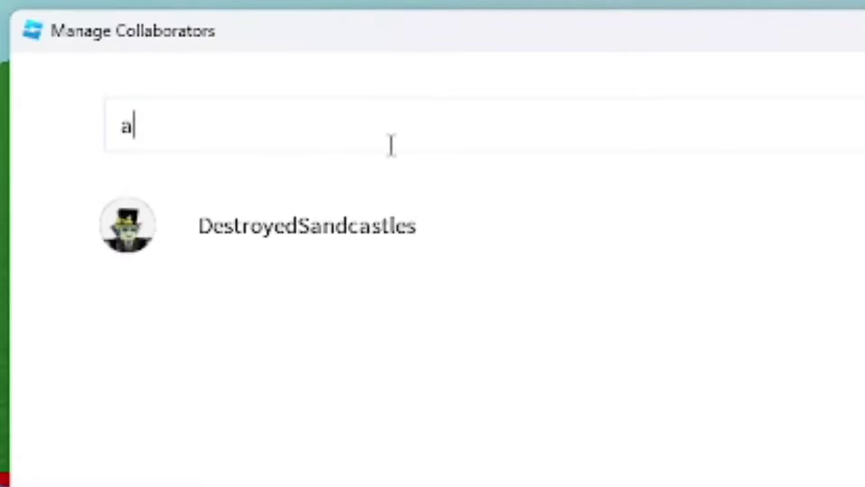
{"action": "type", "text": "onkew"}
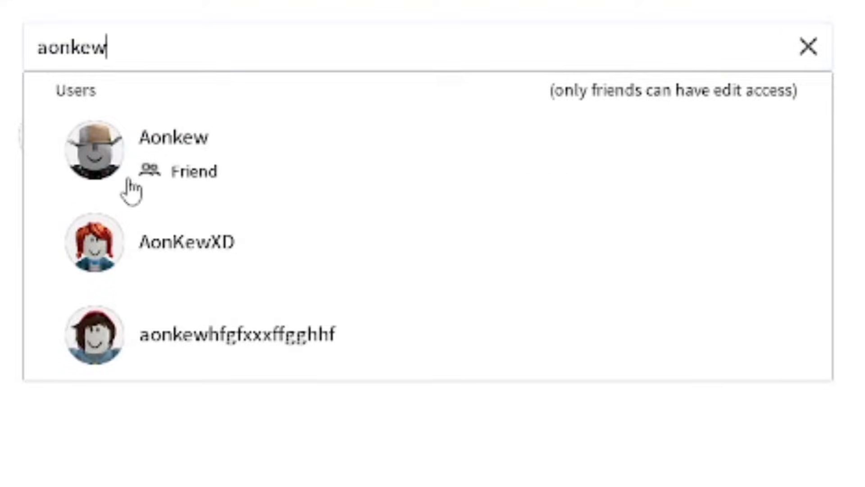
{"action": "left_click", "coordinate": [186, 150]}
{"action": "left_click", "coordinate": [670, 238]}
{"action": "left_click", "coordinate": [181, 50]}
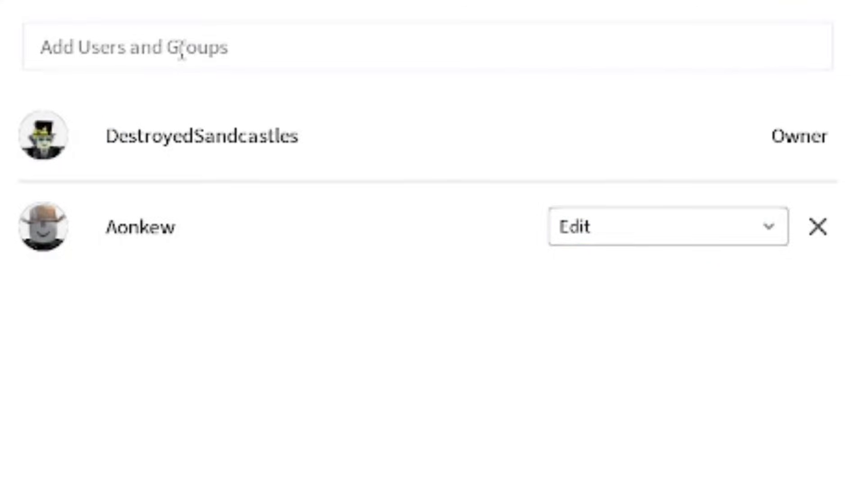
{"action": "type", "text": "cadincake"}
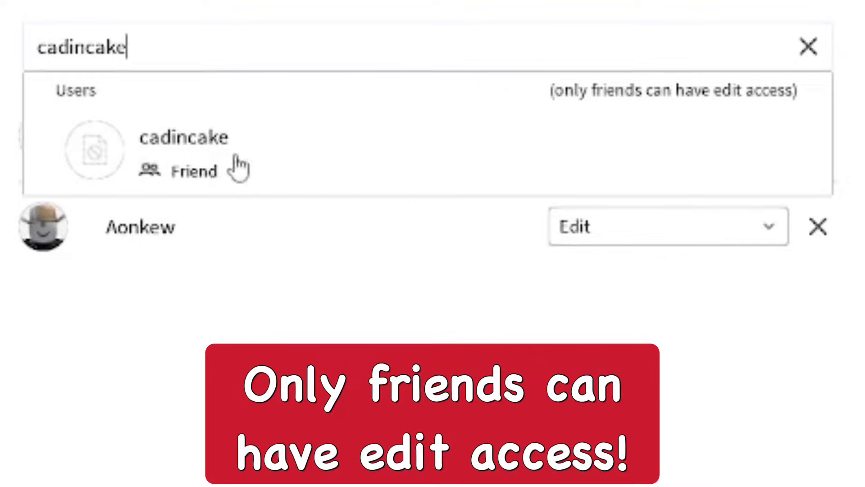
{"action": "left_click", "coordinate": [277, 170]}
{"action": "left_click", "coordinate": [621, 319]}
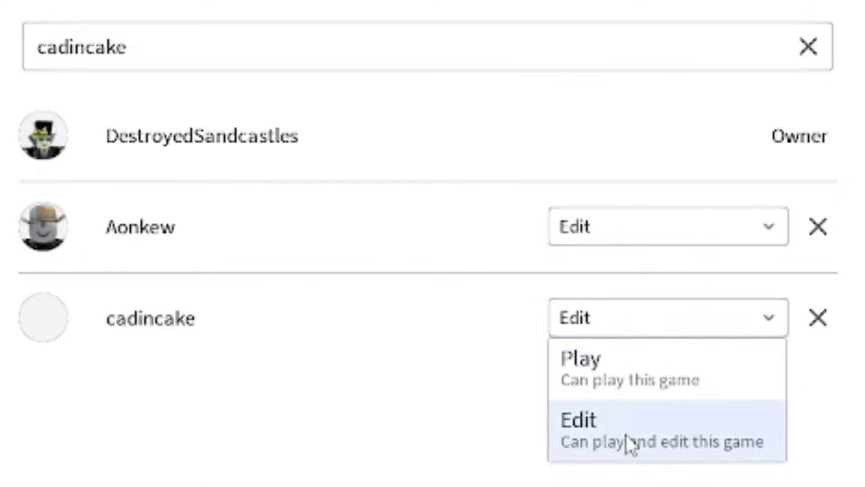
{"action": "left_click", "coordinate": [625, 368]}
{"action": "left_click", "coordinate": [263, 39]}
{"action": "type", "text": "syruproot fans!"}
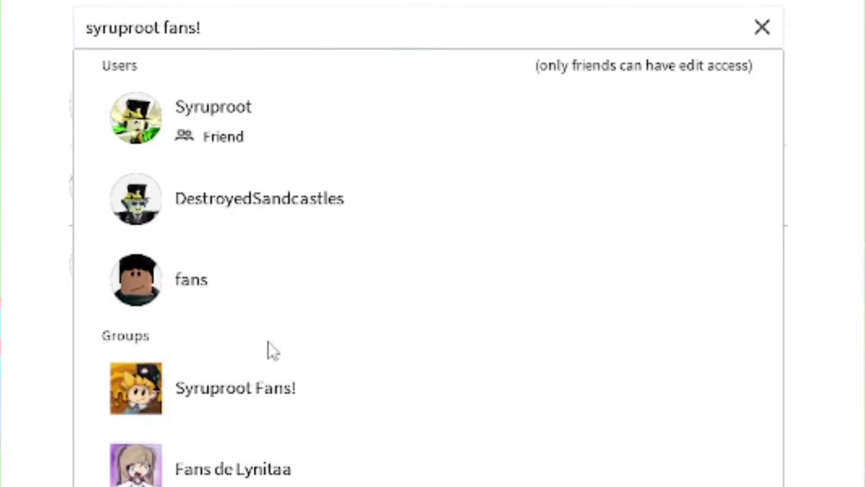
- Add the Syruproot Fans! group and set its access to No Access
{"action": "left_click", "coordinate": [241, 406]}
{"action": "scroll", "coordinate": [357, 43], "scroll_direction": "down", "scroll_amount": 2}
{"action": "scroll", "coordinate": [405, 233], "scroll_direction": "down", "scroll_amount": 1}
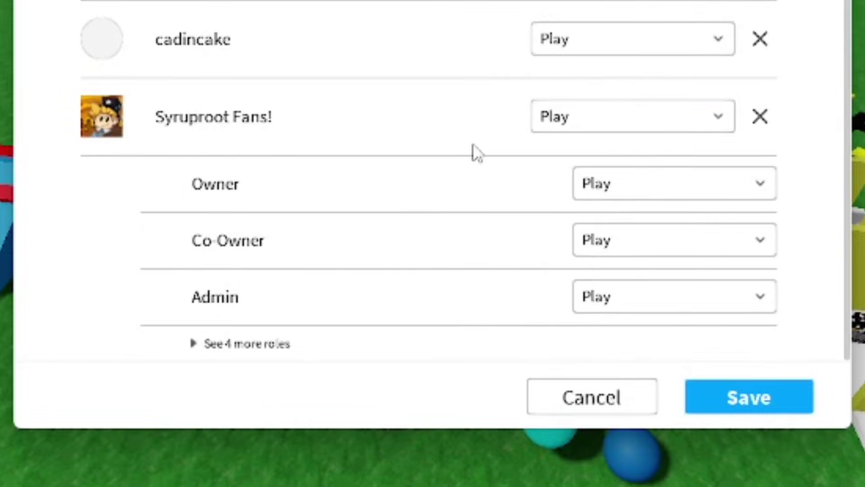
{"action": "left_click", "coordinate": [561, 119]}
{"action": "left_click", "coordinate": [613, 173]}
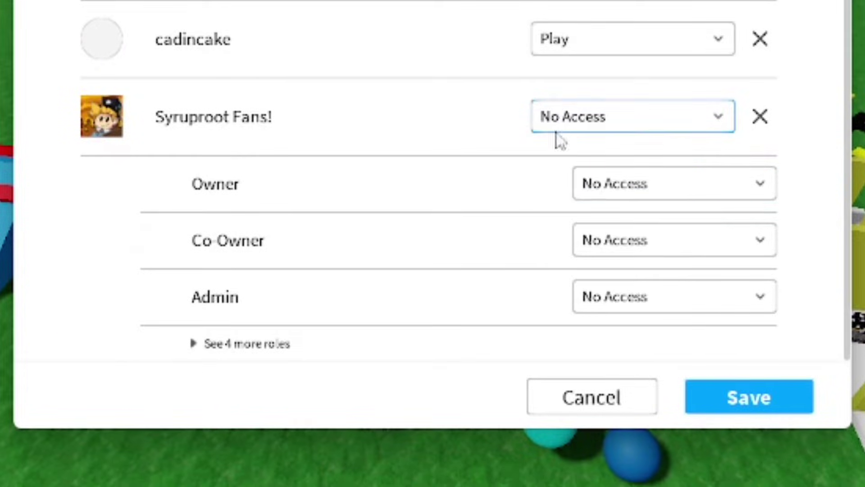
- Give the group's roles Play access, expand the remaining roles, then remove Syruproot Fans!
{"action": "left_click", "coordinate": [595, 183]}
{"action": "left_click", "coordinate": [638, 298]}
{"action": "left_click", "coordinate": [592, 118]}
{"action": "left_click", "coordinate": [594, 223]}
{"action": "left_click", "coordinate": [627, 190]}
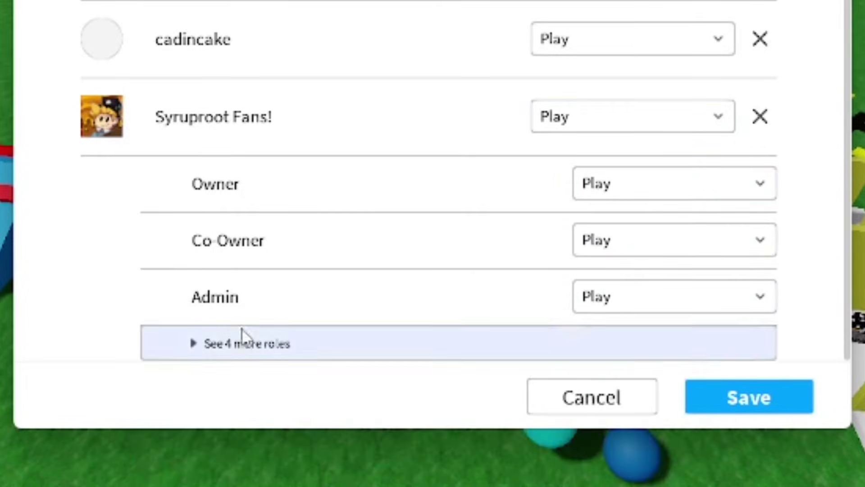
{"action": "left_click", "coordinate": [241, 342]}
{"action": "scroll", "coordinate": [584, 219], "scroll_direction": "up", "scroll_amount": 3}
{"action": "scroll", "coordinate": [207, 331], "scroll_direction": "down", "scroll_amount": 3}
{"action": "scroll", "coordinate": [589, 212], "scroll_direction": "up", "scroll_amount": 4}
{"action": "left_click", "coordinate": [760, 194]}
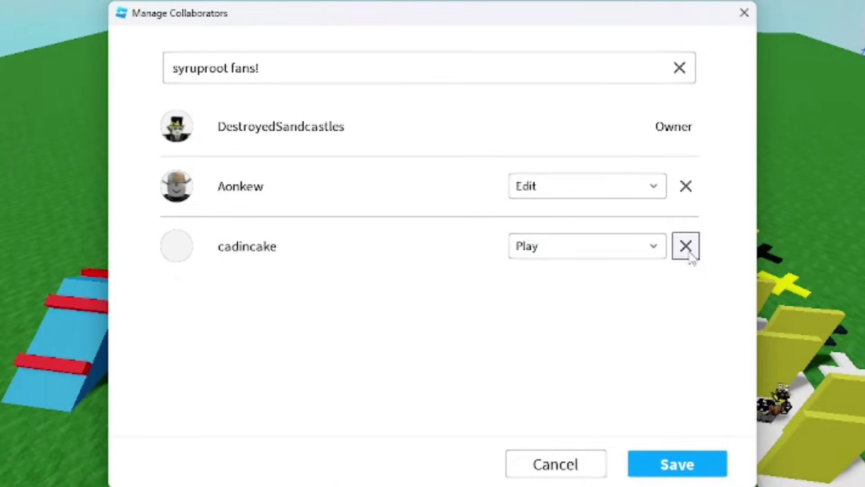
{"action": "left_click", "coordinate": [686, 246]}
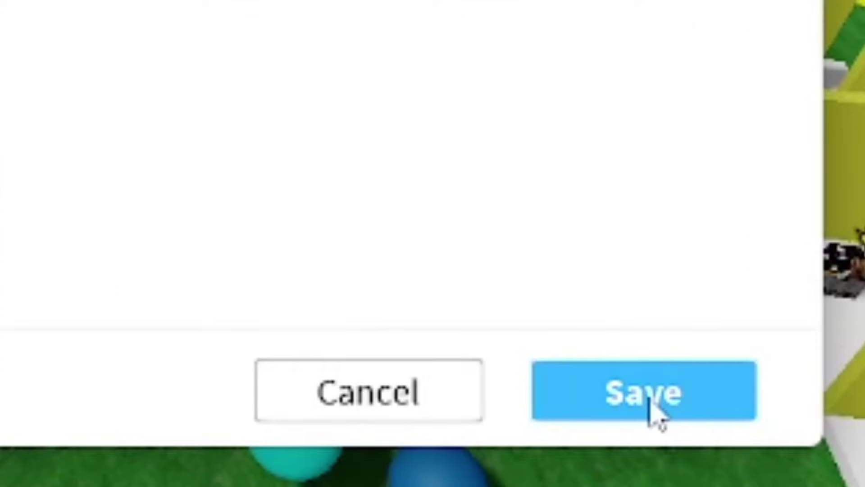
{"action": "left_click", "coordinate": [646, 399]}
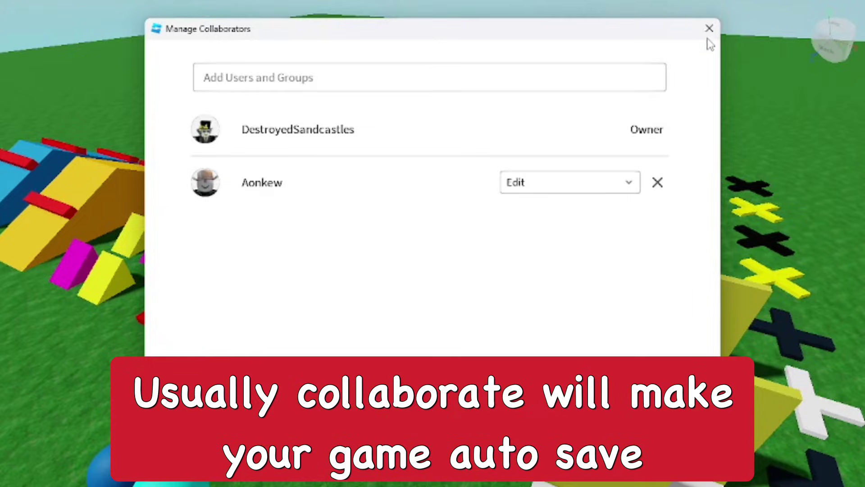
{"action": "left_click", "coordinate": [709, 29]}
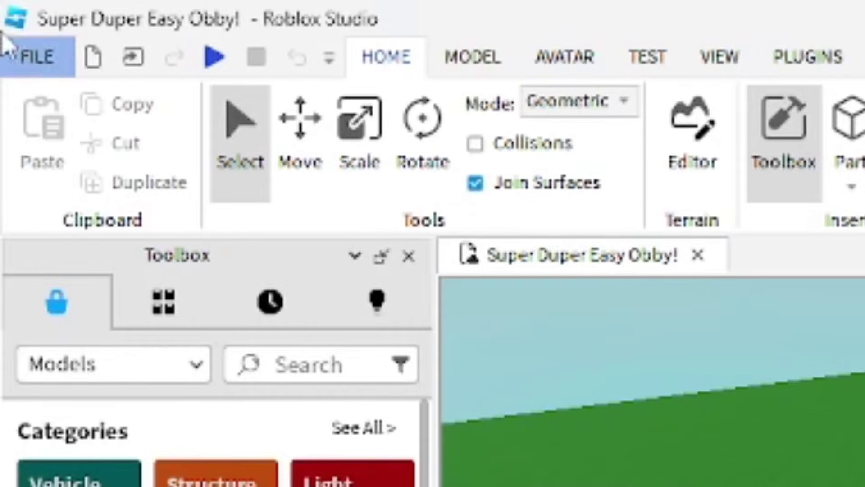
- Publish Super Duper Easy Obby! to Roblox, overwriting the existing game, and close Manage Collaborators
{"action": "left_click", "coordinate": [34, 54]}
{"action": "mouse_move", "coordinate": [85, 436]}
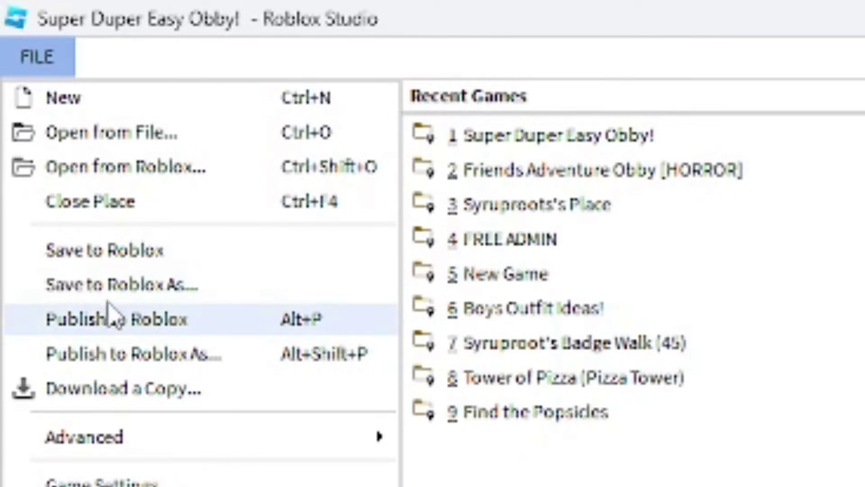
{"action": "left_click", "coordinate": [115, 353]}
{"action": "left_click", "coordinate": [183, 156]}
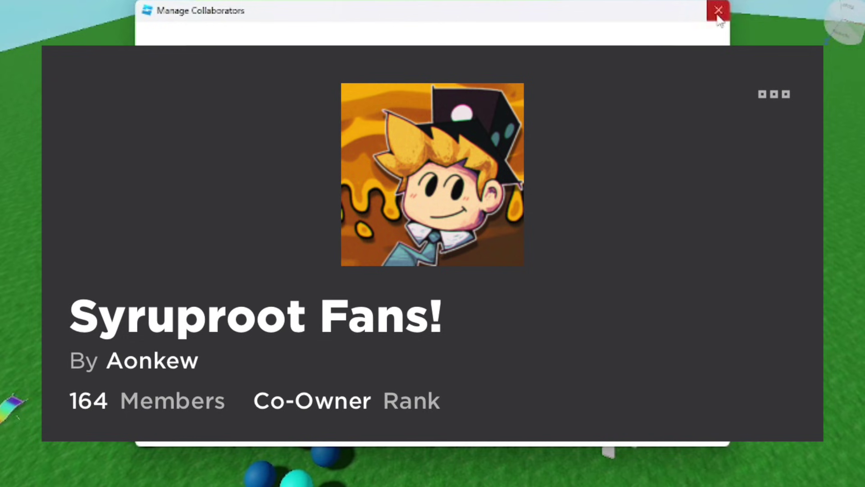
{"action": "left_click", "coordinate": [719, 11]}
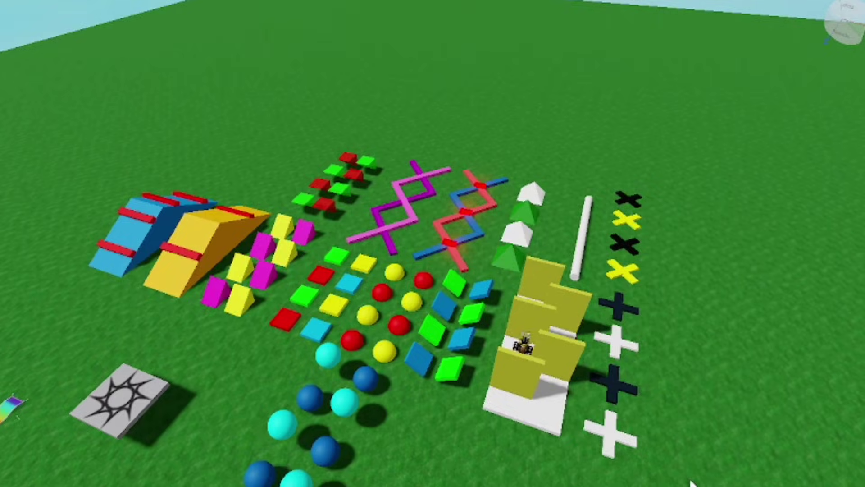